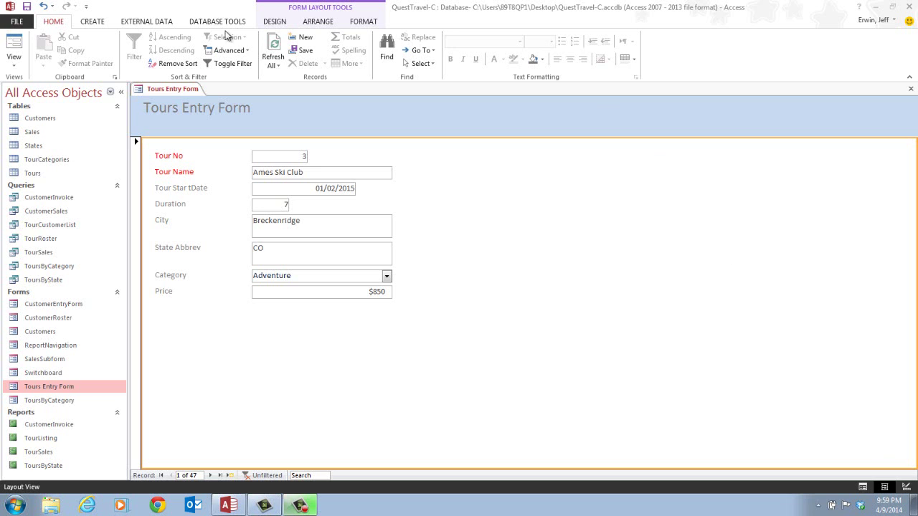
- Add the Description field from the related TourCategories table to the Tours Entry Form, below the Price field
left_click(273, 22)
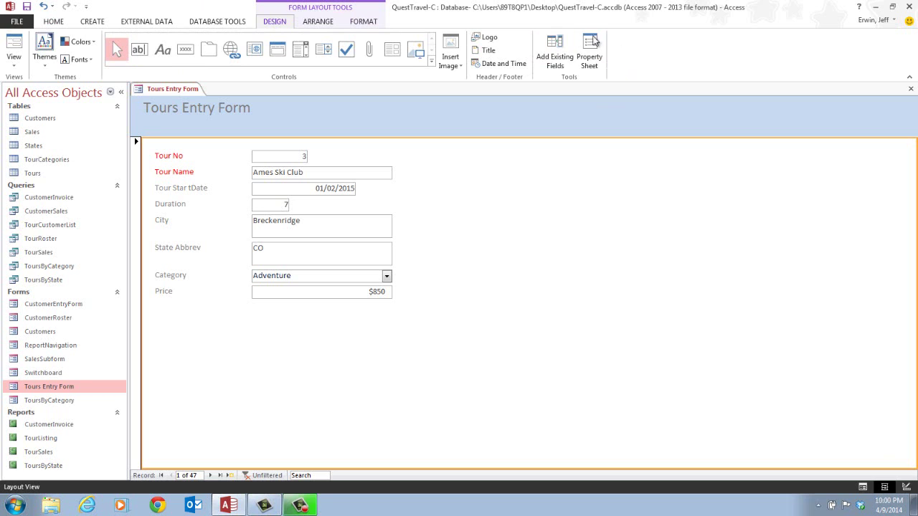
left_click(564, 61)
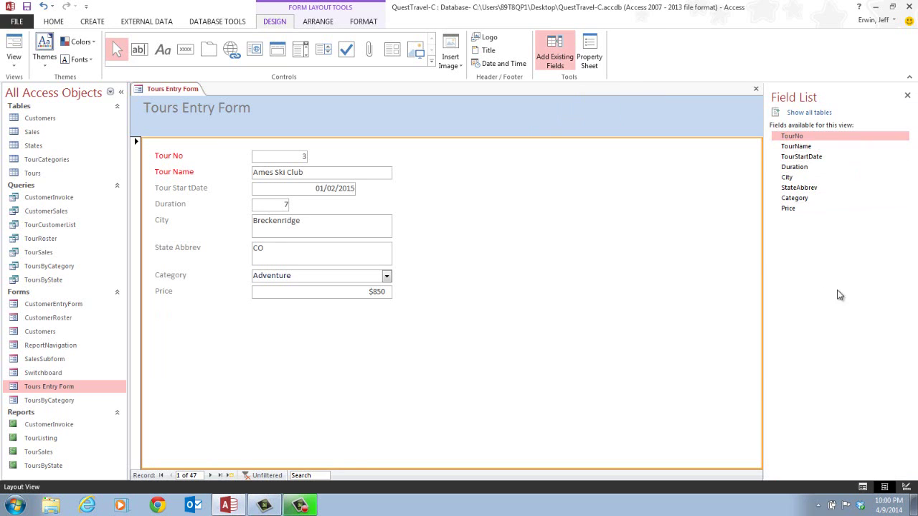
left_click(799, 115)
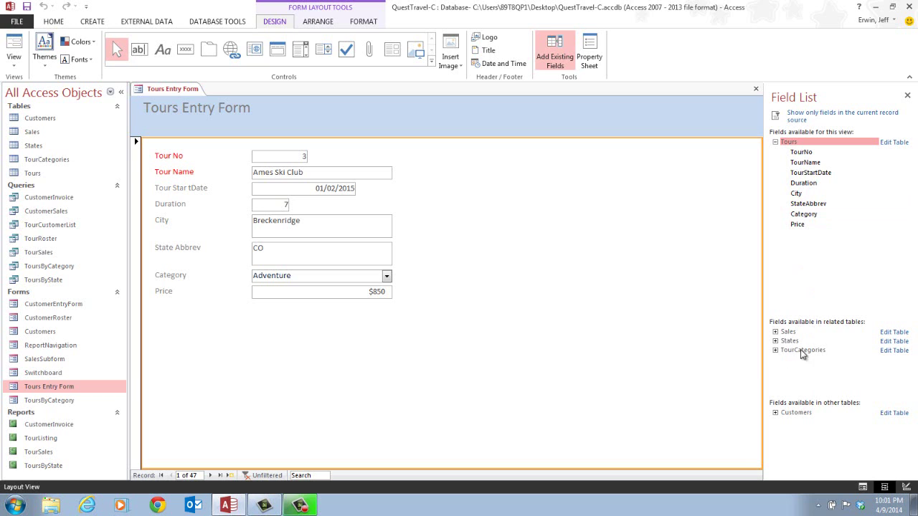
left_click(775, 350)
left_click_drag(803, 374, 186, 325)
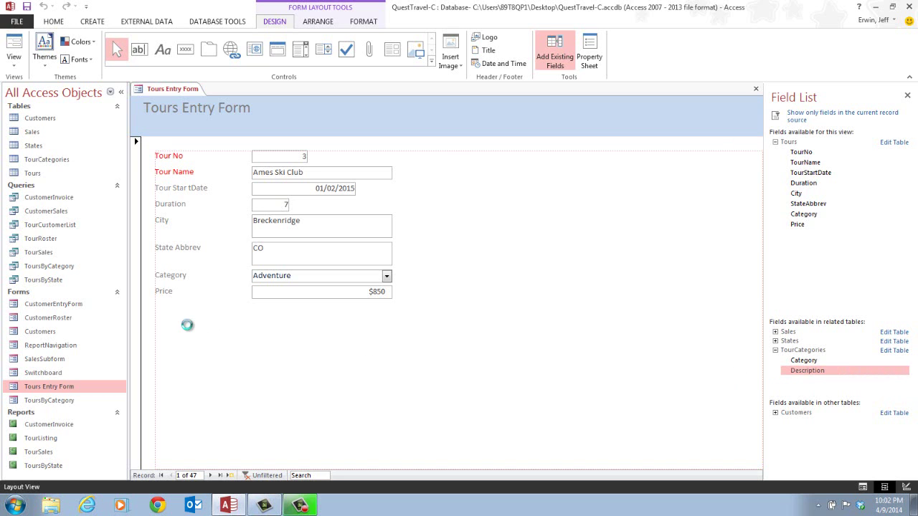
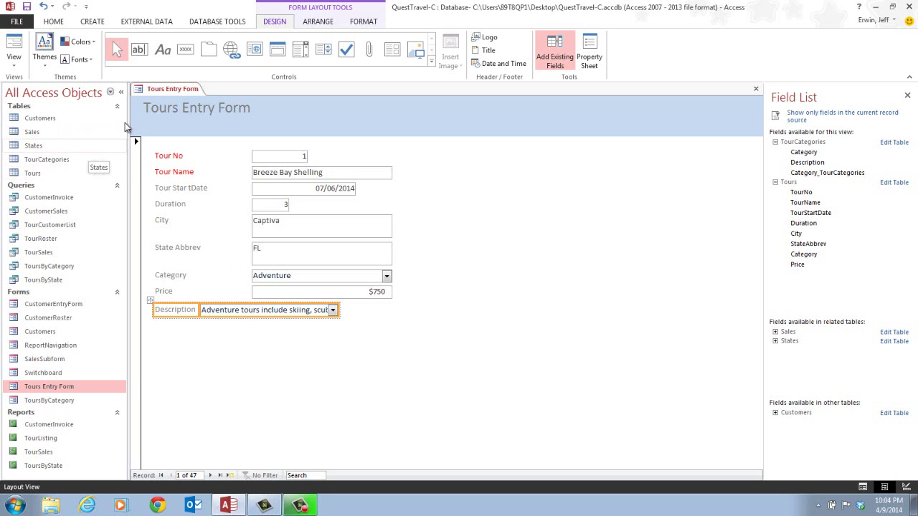
- Switch the form to Design View and left-align the Description label with the Price label
right_click(169, 89)
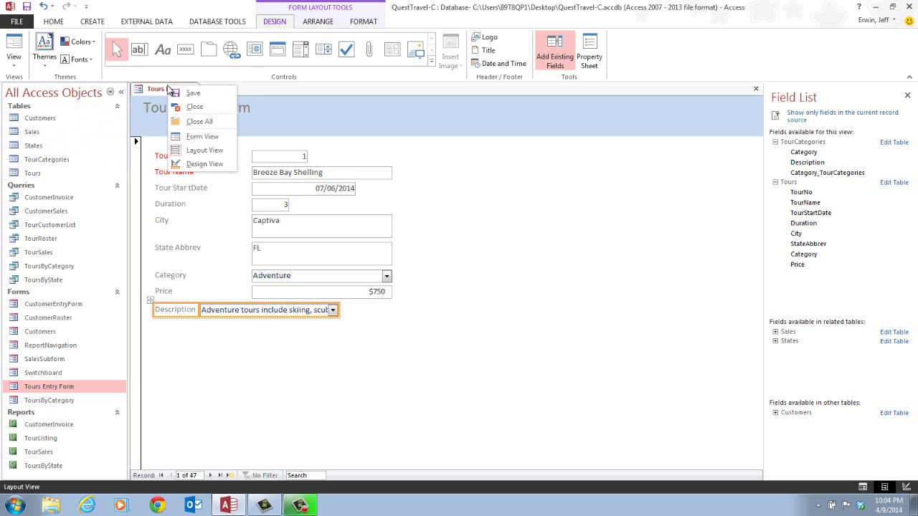
left_click(224, 165)
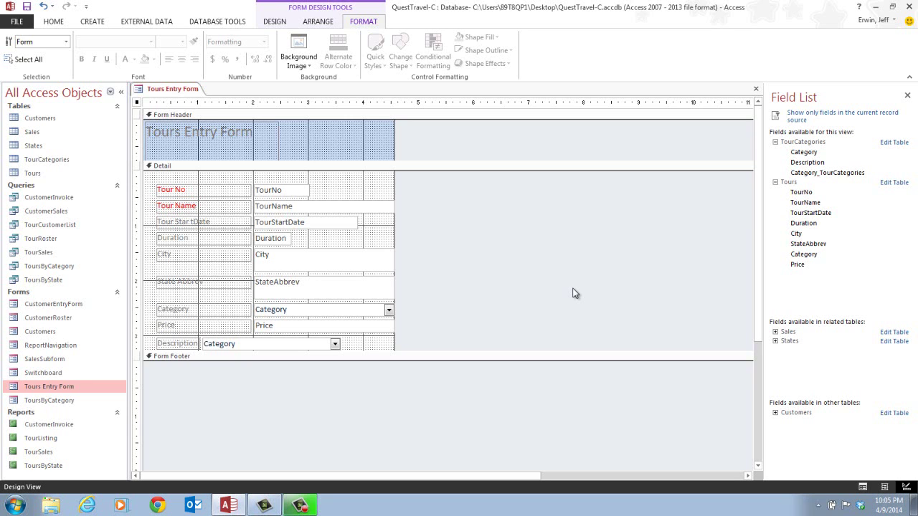
left_click(172, 346)
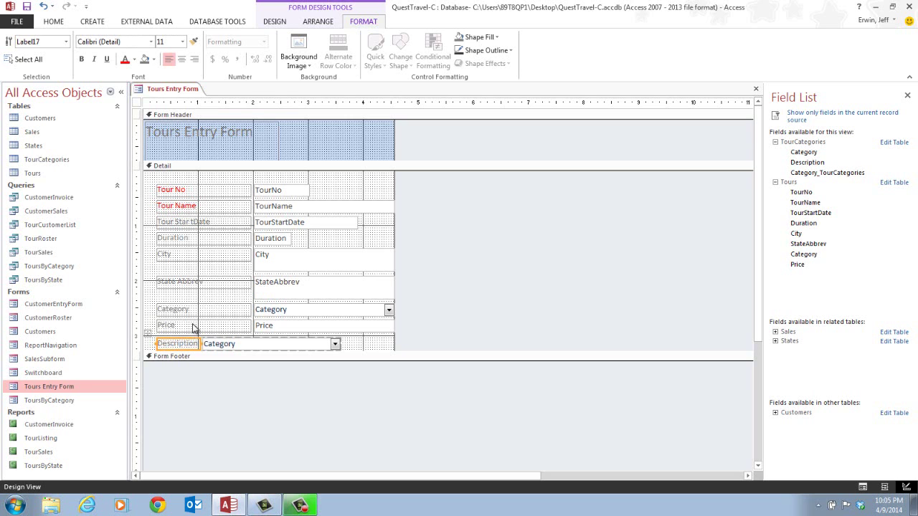
left_click(192, 327, "shift")
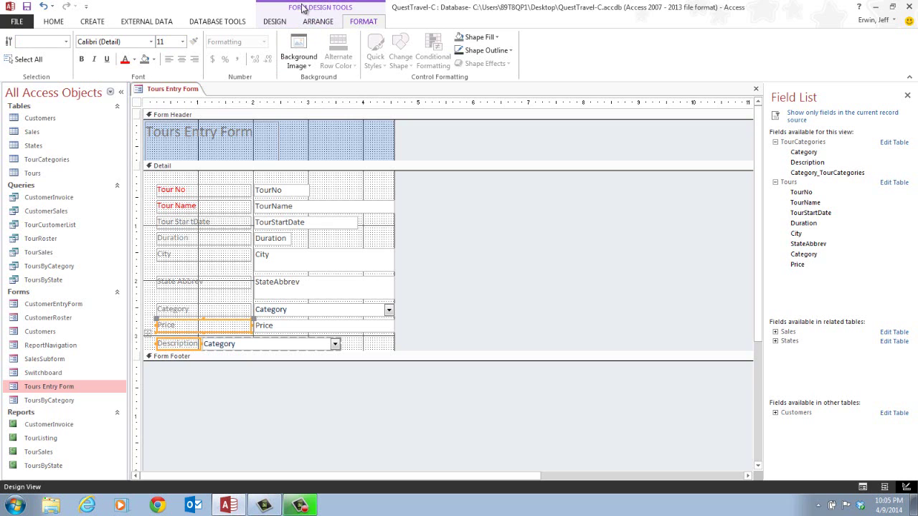
left_click(320, 21)
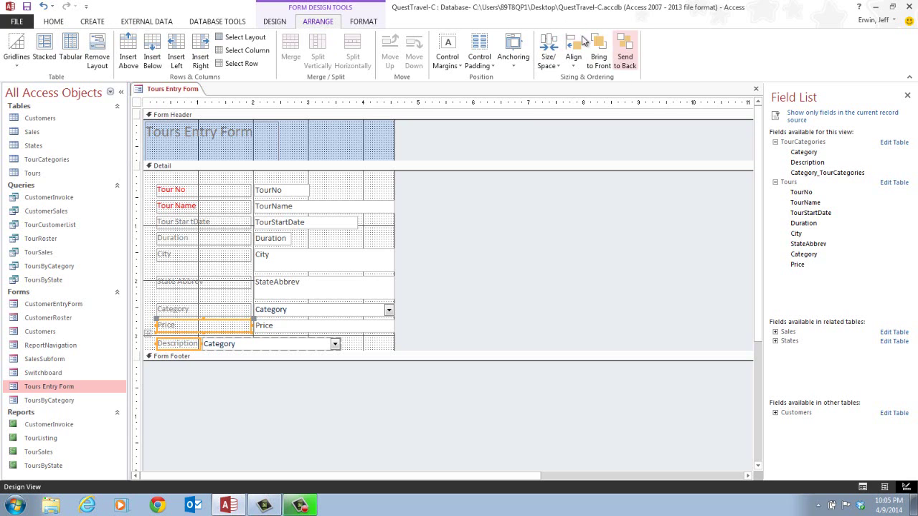
left_click(577, 64)
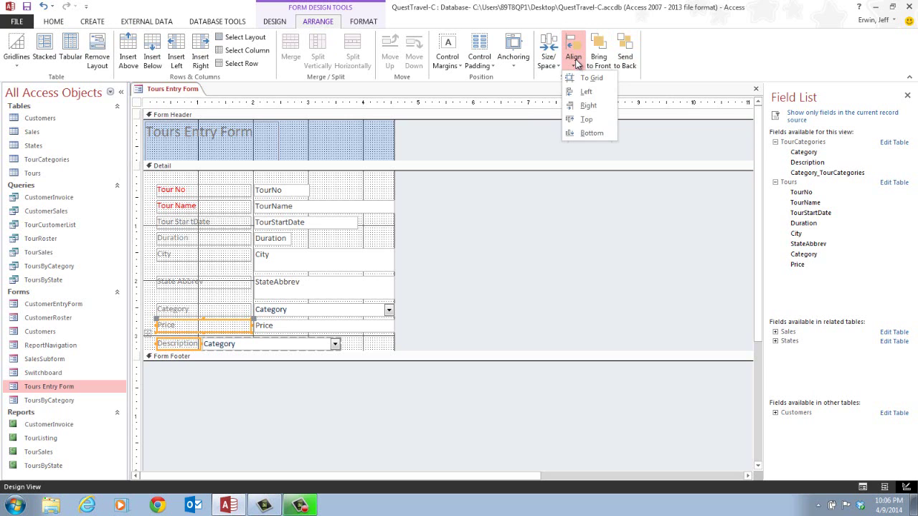
left_click(593, 94)
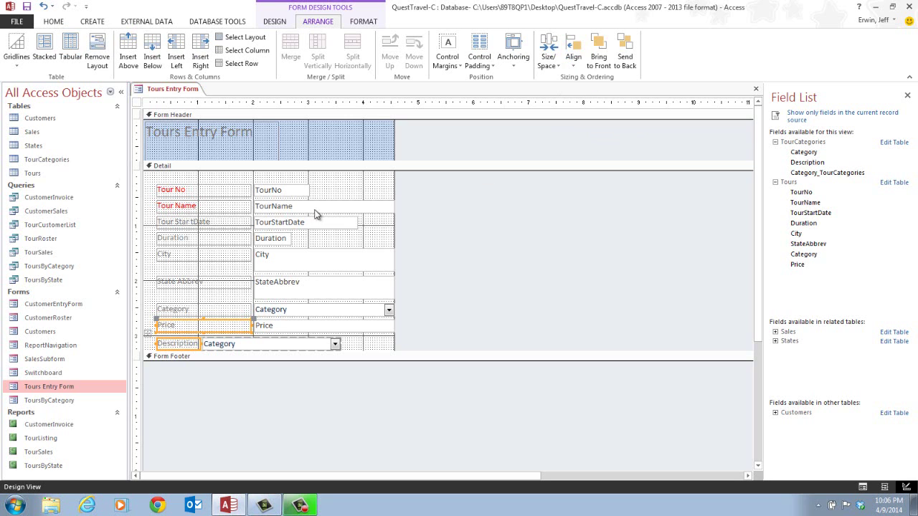
- Shift the Description label and its combo box to the right, and left-align the label with the Price label again
left_click(324, 245)
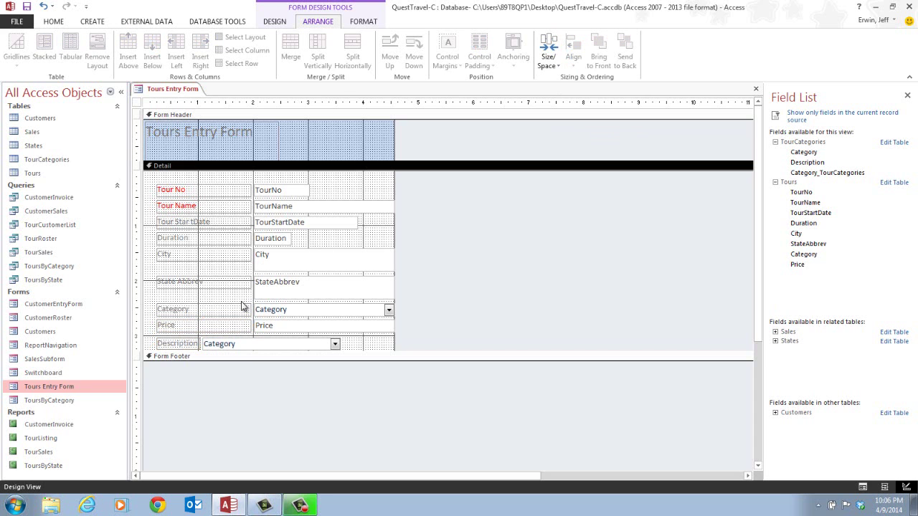
left_click(187, 344)
left_click_drag(182, 340, 205, 339)
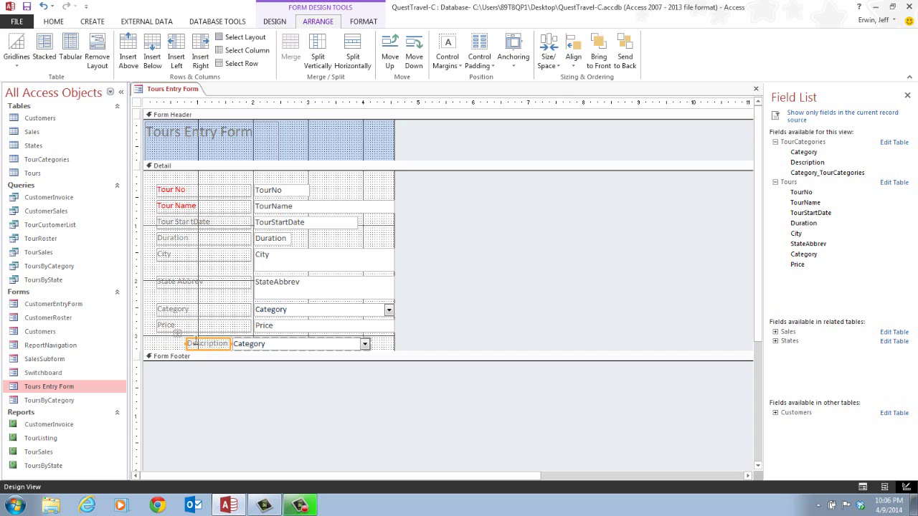
left_click(195, 326, "shift")
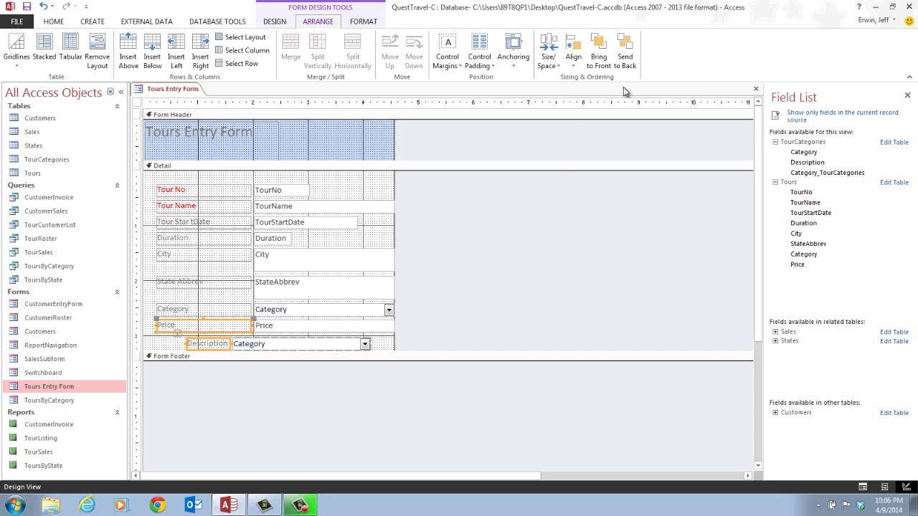
left_click(572, 53)
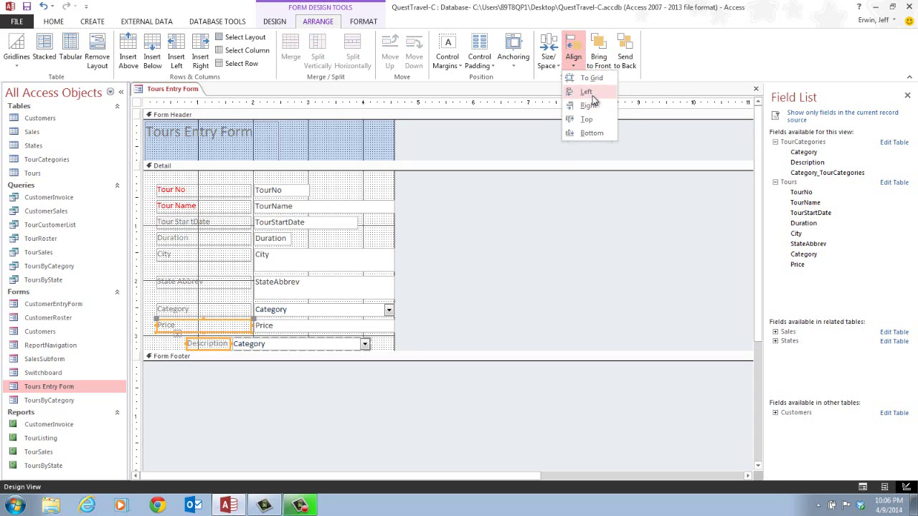
left_click(591, 93)
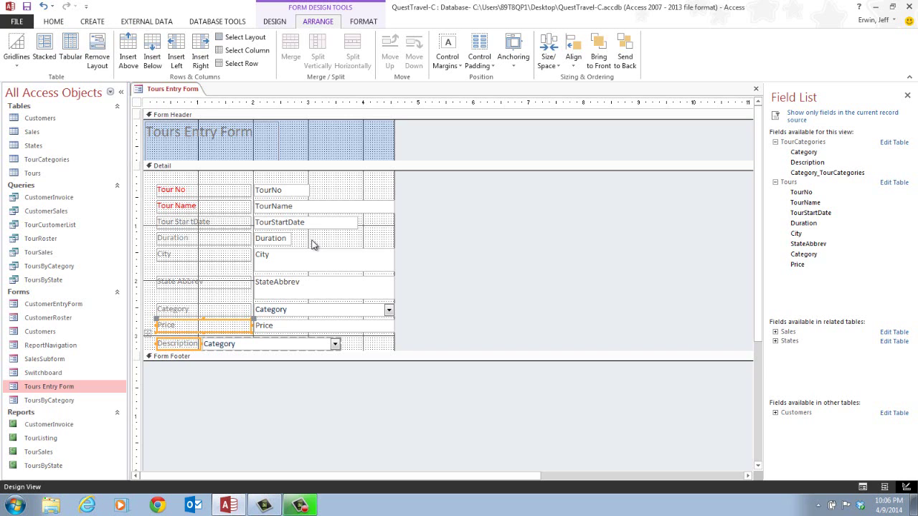
- Size the Price and Description labels to the widest of the two, and display the form in Form View
left_click(549, 63)
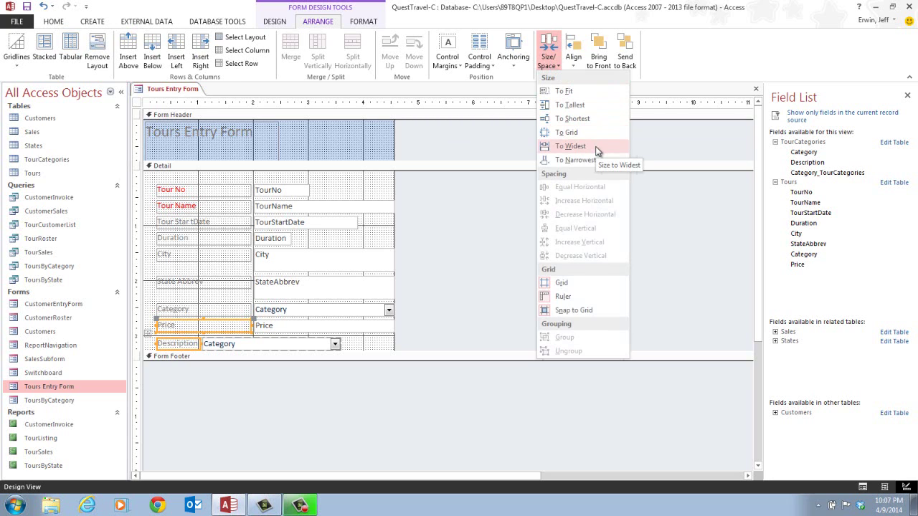
left_click(571, 146)
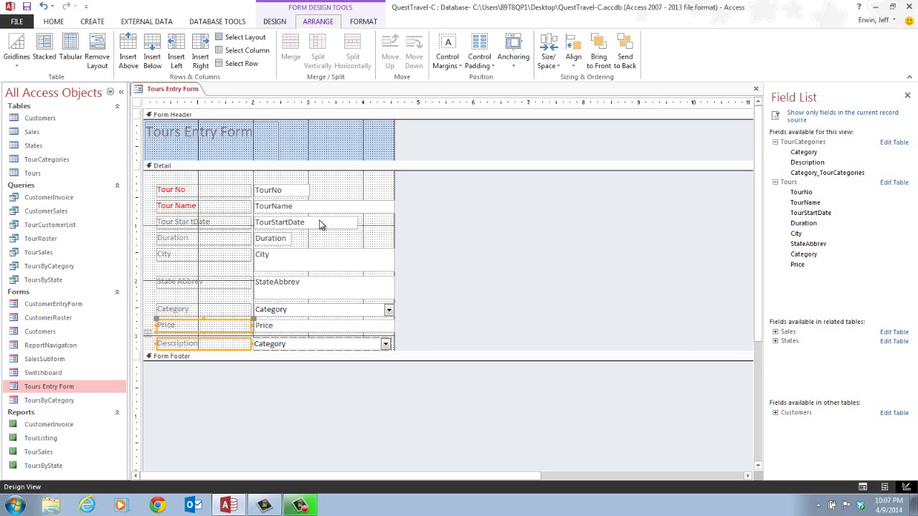
left_click(54, 21)
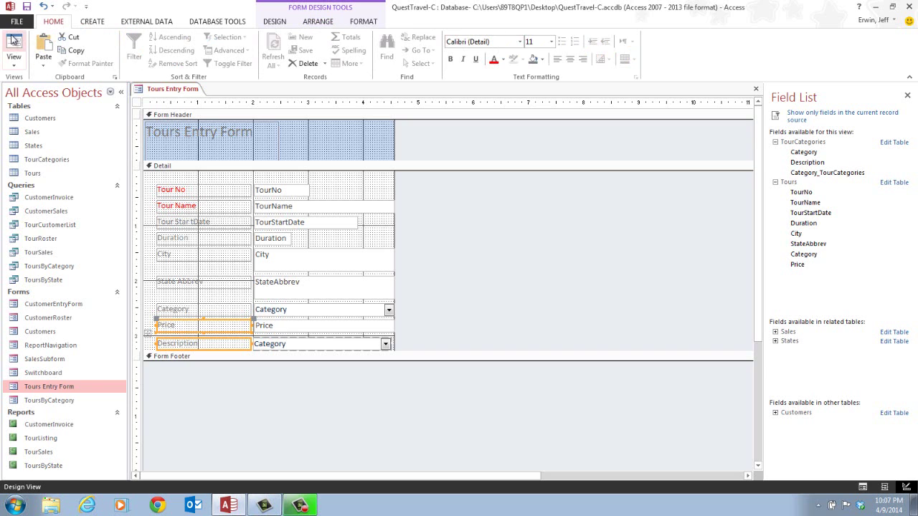
left_click(13, 63)
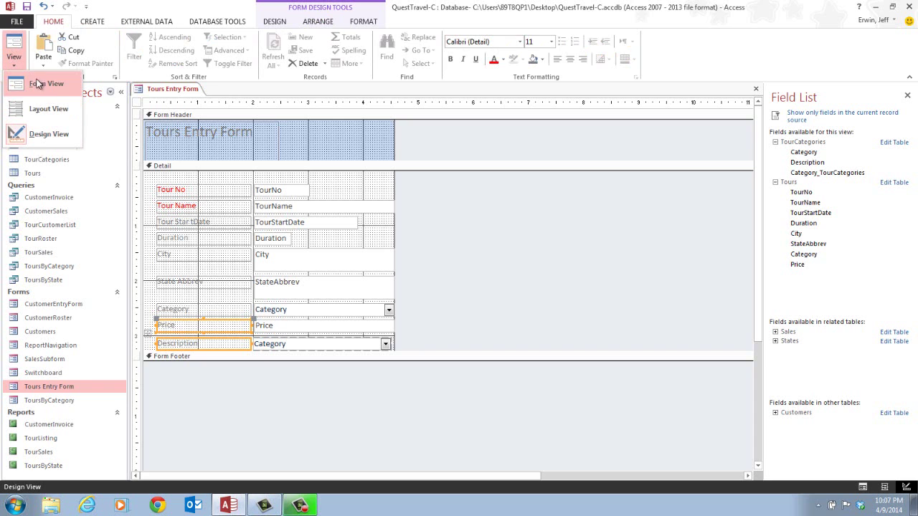
left_click(13, 45)
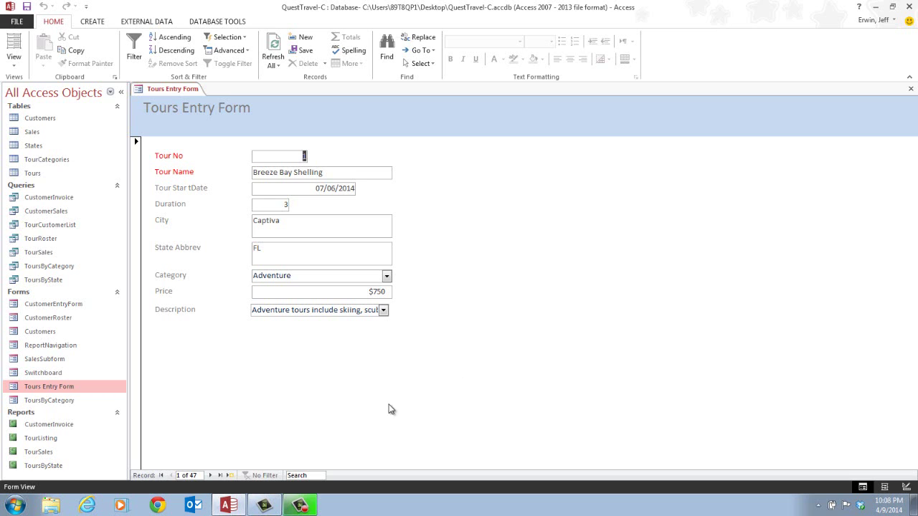
- Start a new tour record and enter Schaller Popcorn Days as the tour name
left_click(230, 476)
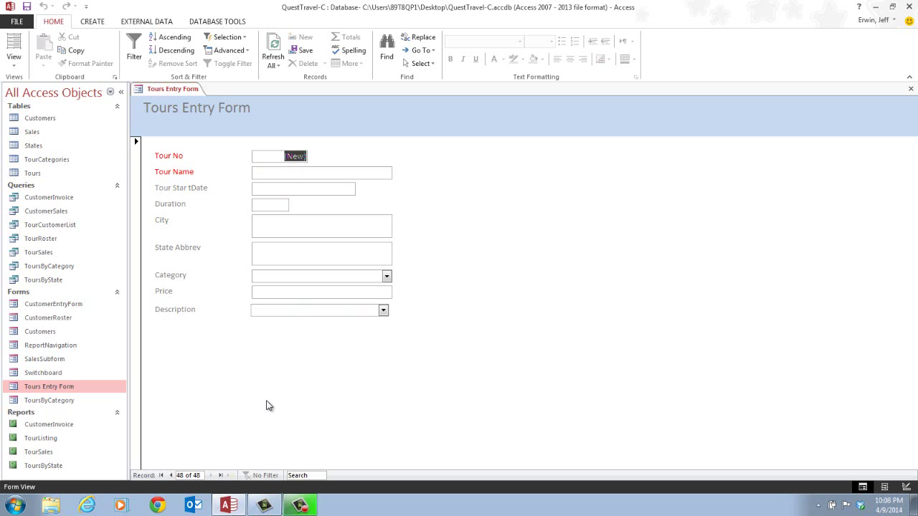
left_click(263, 175)
type("S")
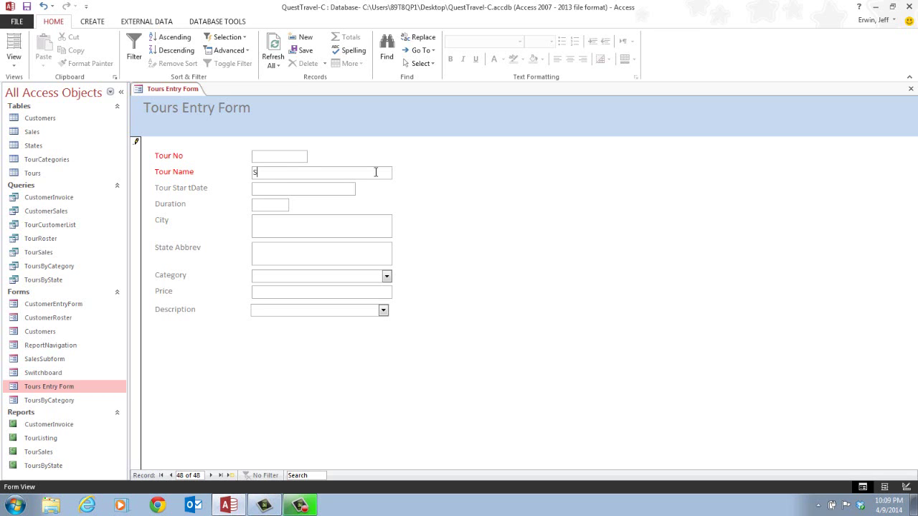
type("challer Popcorn Days")
key("Tab")
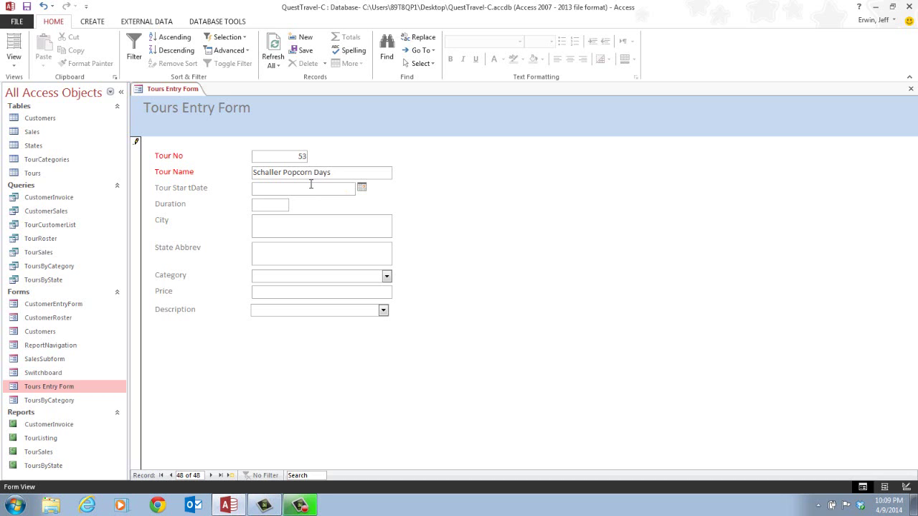
- Set the new tour's start date to 07/03/2015 and its duration to 2
left_click(362, 188)
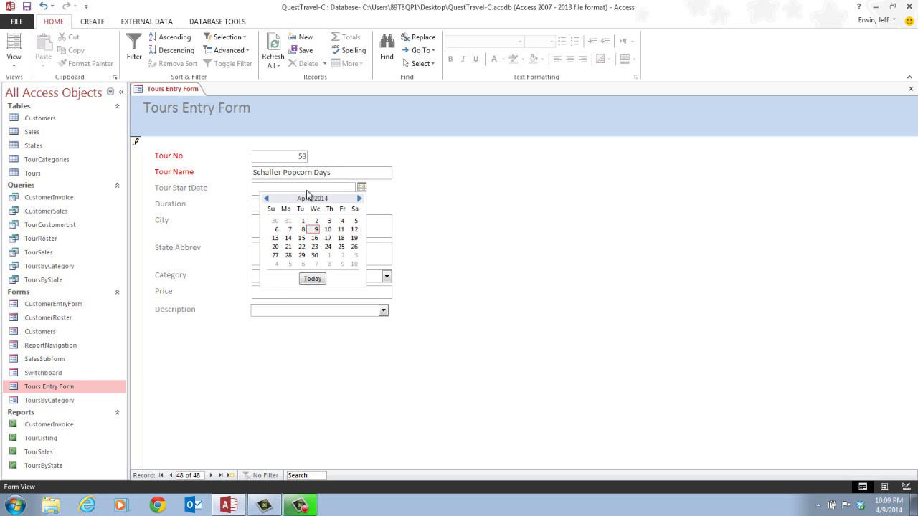
left_click(387, 190)
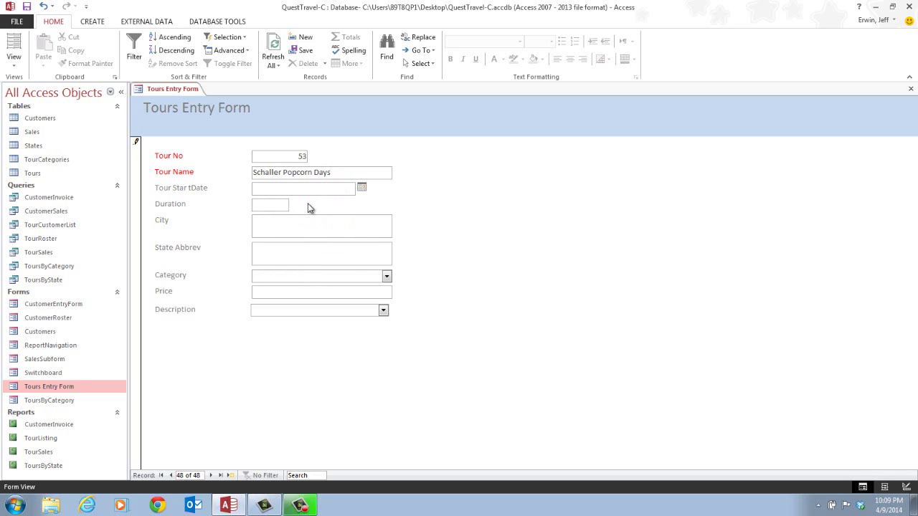
type("7")
type("/03/")
type("2015")
key("Tab")
type("2")
key("Tab")
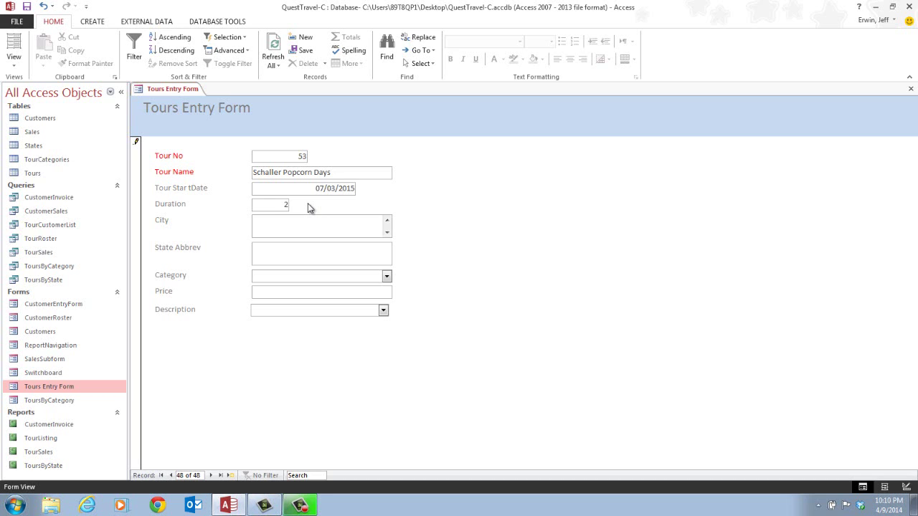
- Enter Schaller as the new tour's city and IA as its state abbreviation
type("Schaller")
key("Tab")
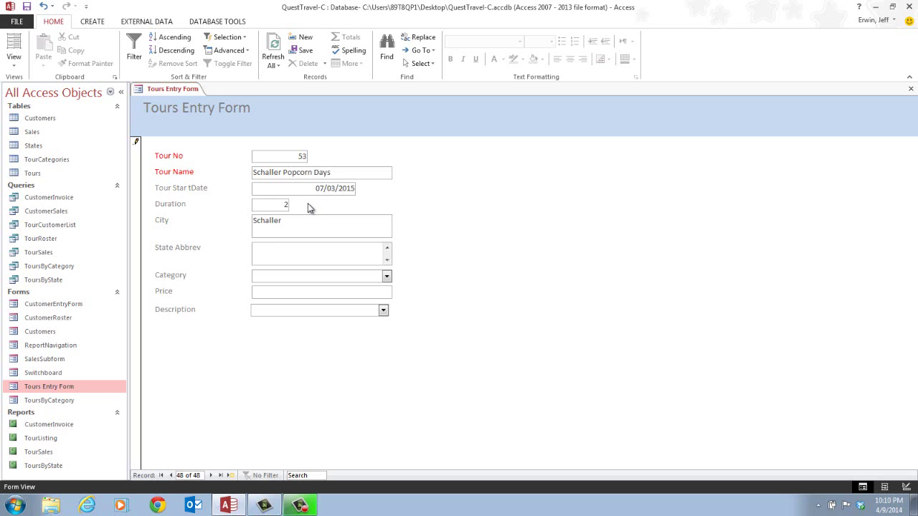
type("IA")
- Set the new tour's category to Family, clearing the entry once and re-entering it
left_click(387, 277)
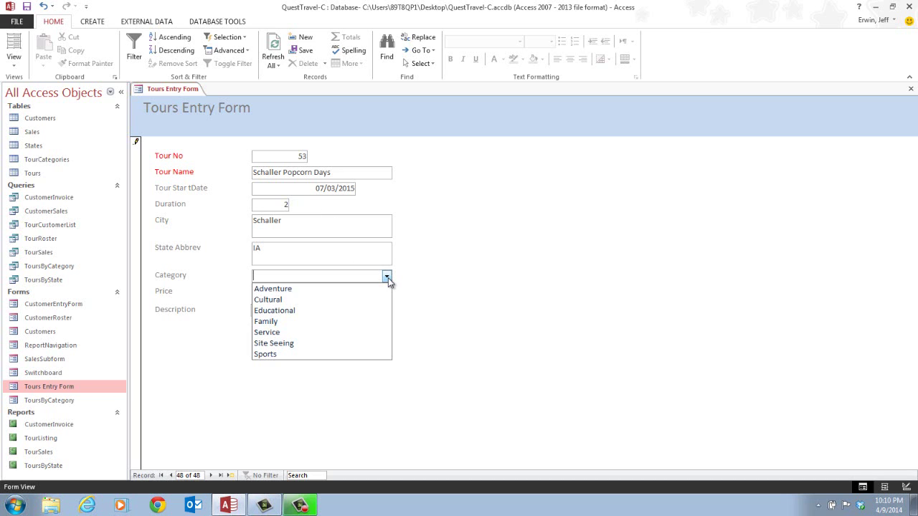
left_click(327, 322)
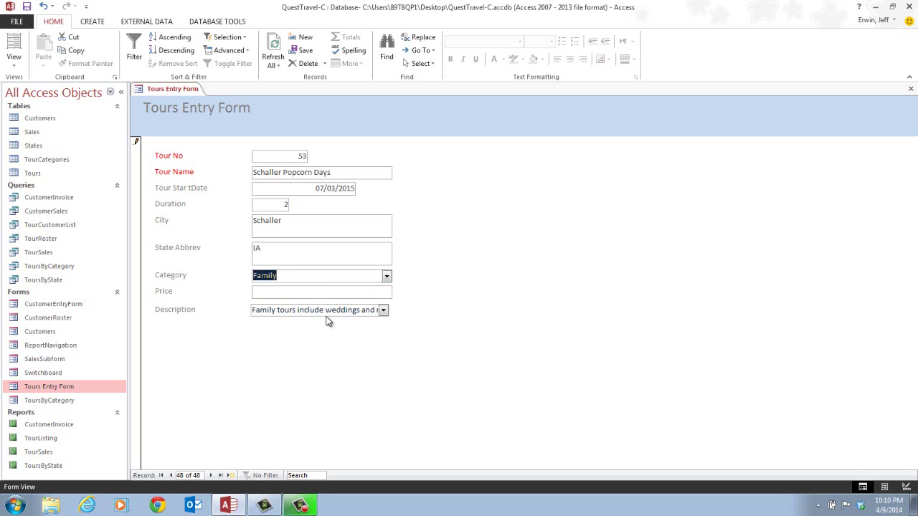
type("Family")
key("BackSpace")
key("BackSpace")
key("BackSpace")
key("BackSpace")
key("BackSpace")
key("BackSpace")
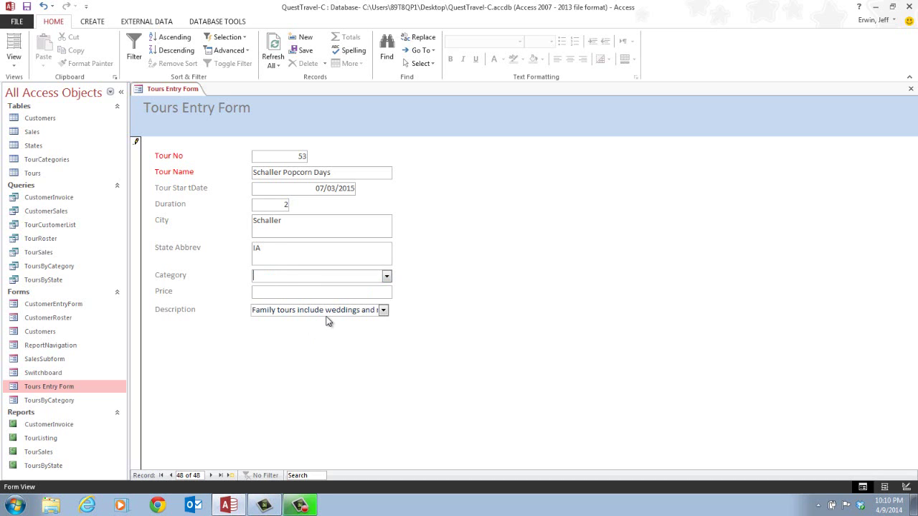
type("Family")
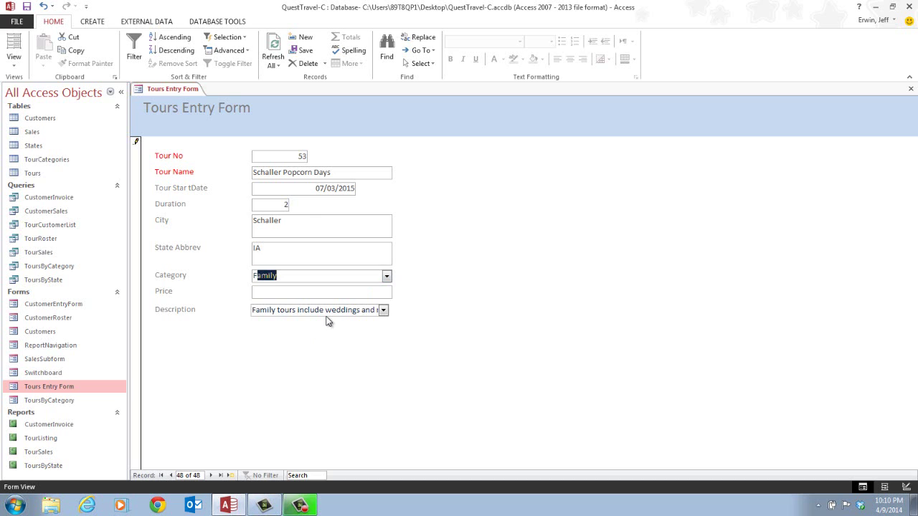
key("Tab")
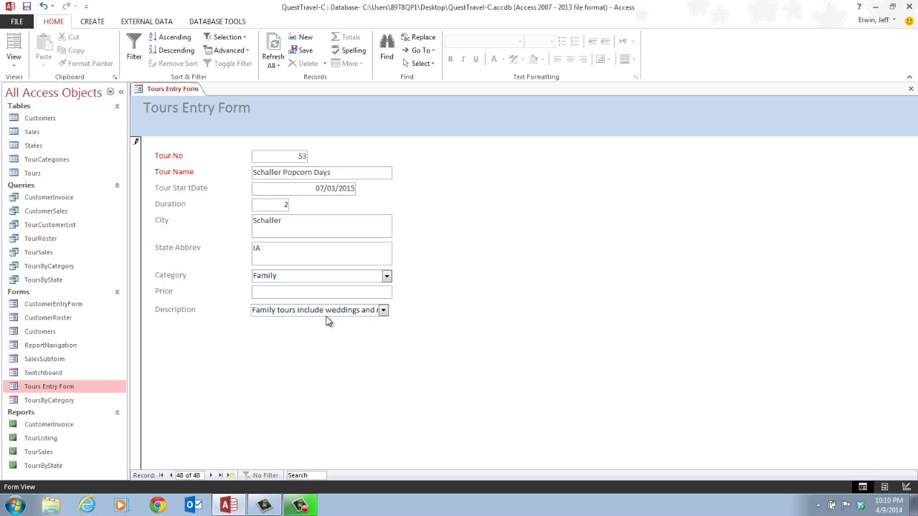
- Enter 500 as the tour price and choose the Family tours description
type("500")
left_click(384, 310)
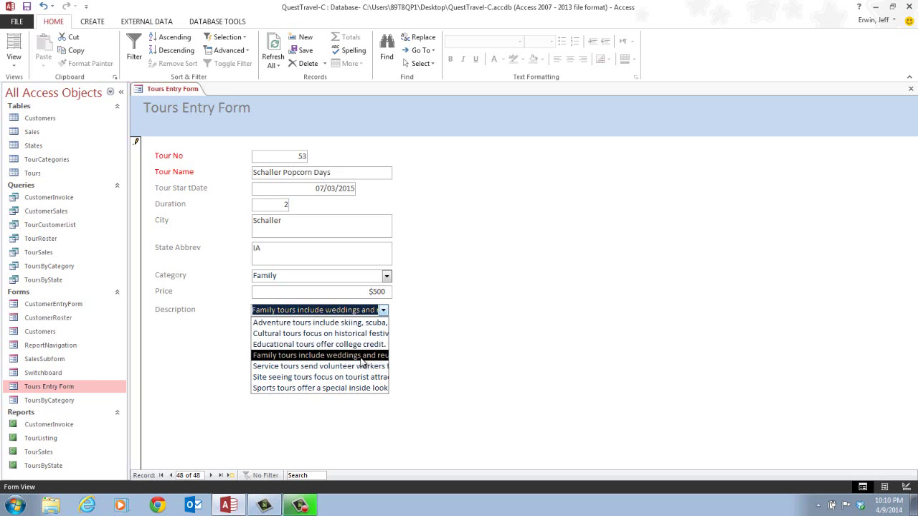
left_click(297, 359)
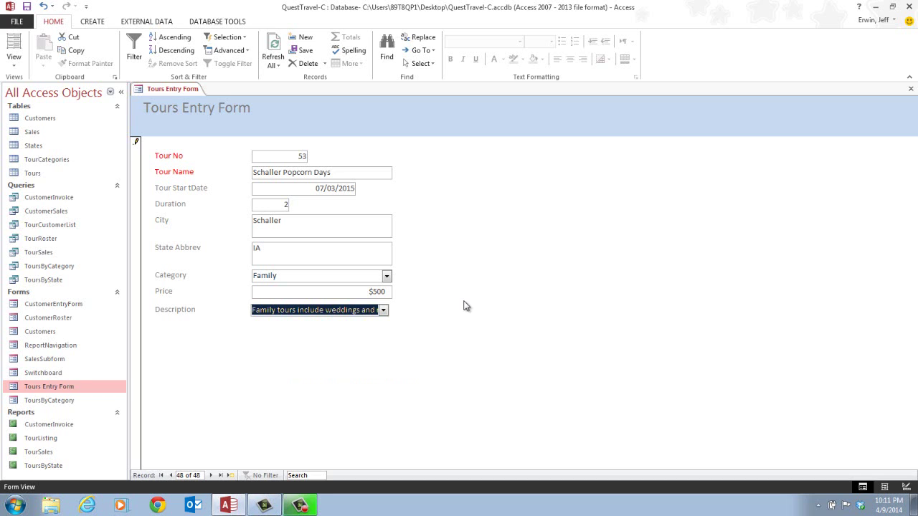
- Change the tour's category to Adventure and back to Family to test the linked description
left_click(387, 277)
left_click(353, 296)
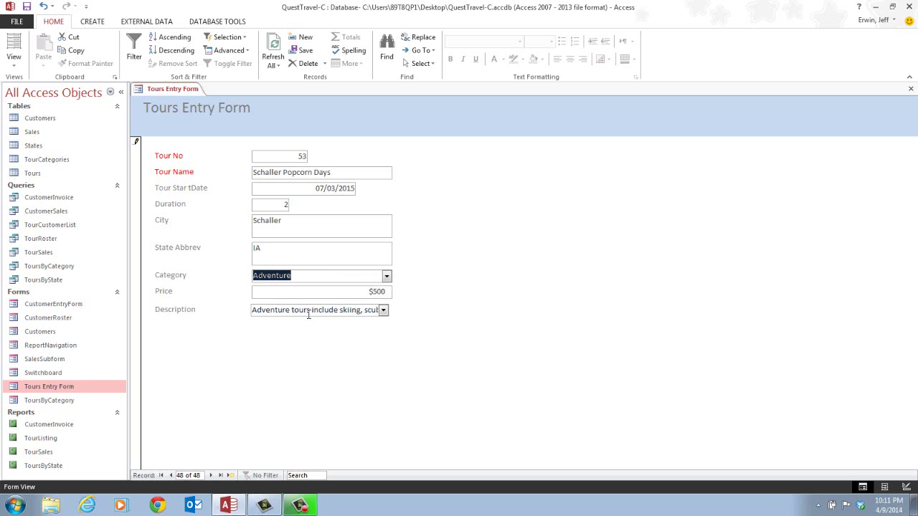
left_click(387, 276)
left_click(336, 320)
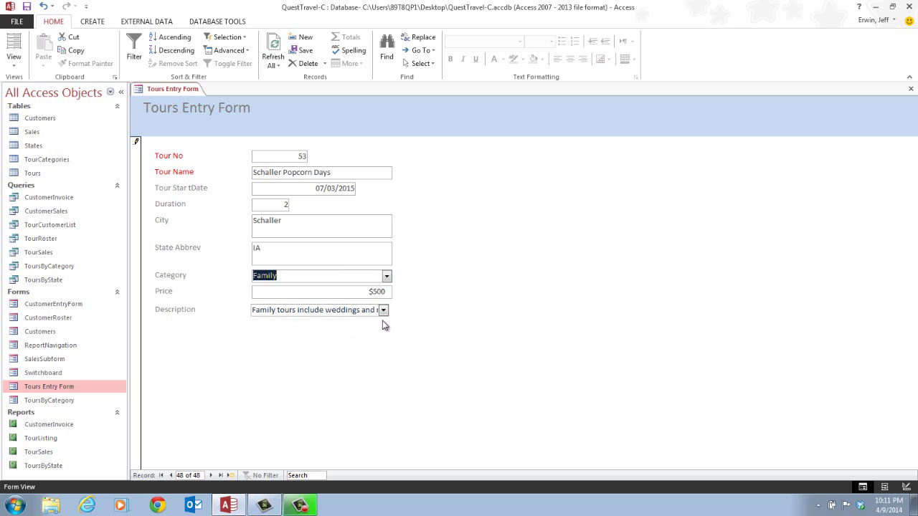